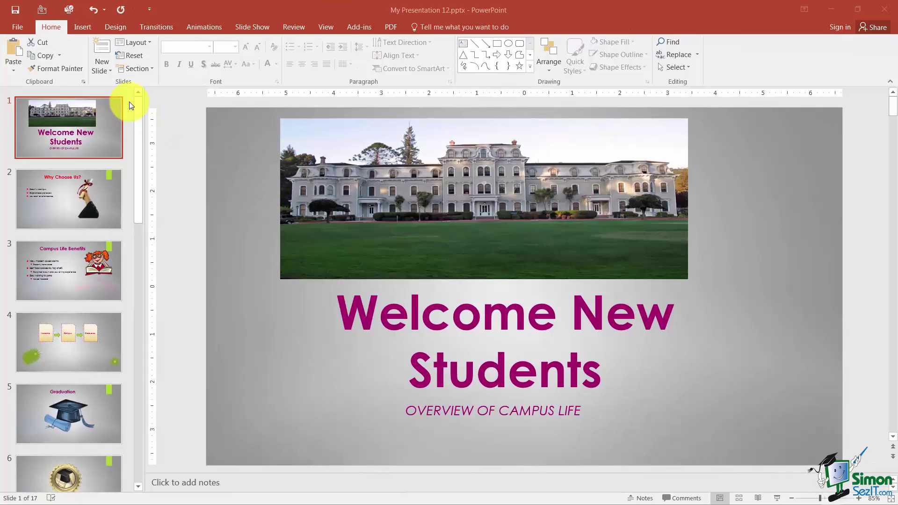
Insert a new Blank-layout slide at position 2, bringing the deck to 18 slides.
left_click(105, 70)
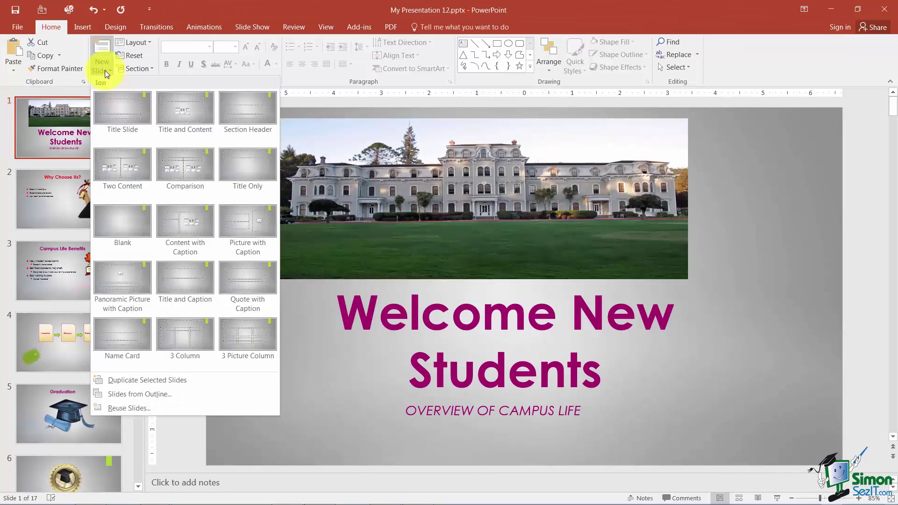
key("Escape")
key("ctrl+m")
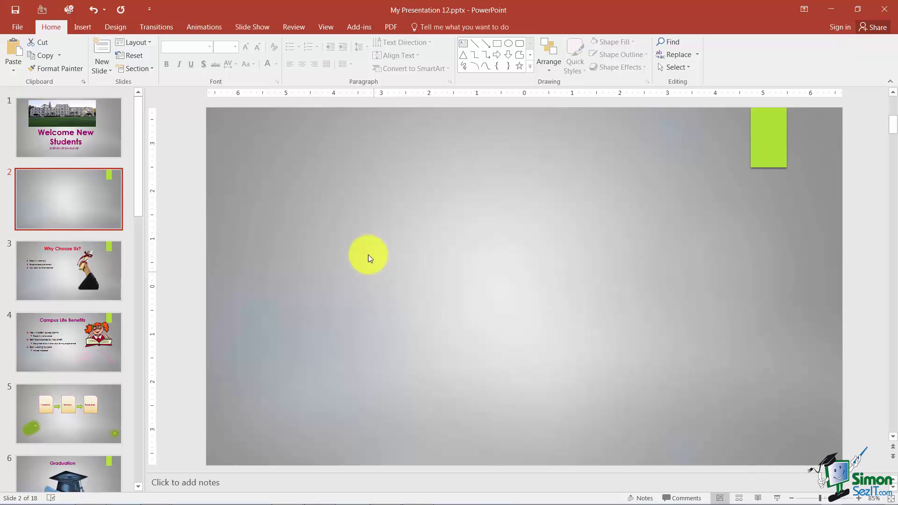
left_click(86, 27)
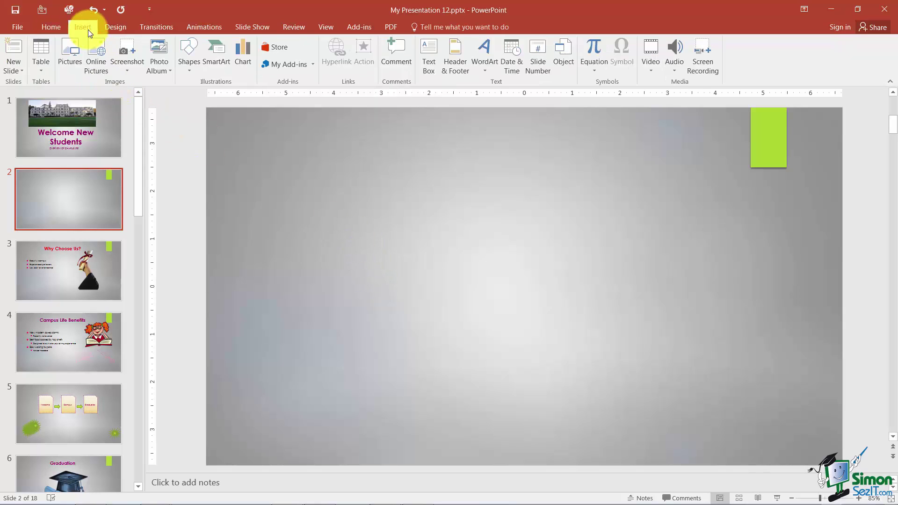
Search YouTube for 'Welcome to college' and embed the 'Welcome to College' video on slide 2.
left_click(651, 73)
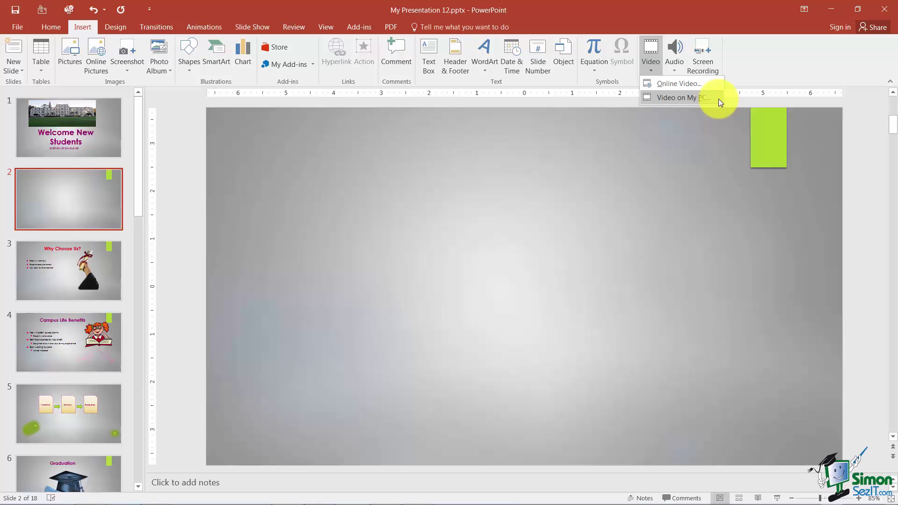
left_click(718, 99)
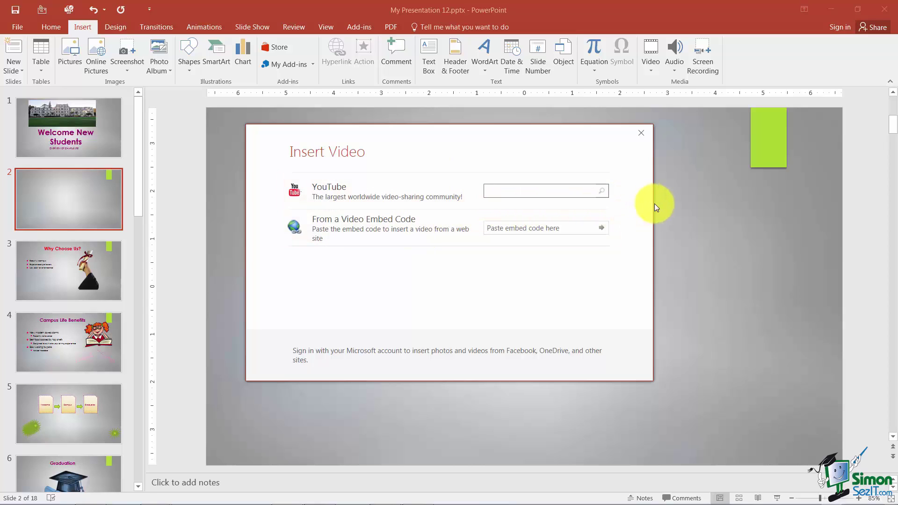
type("Welcome to college")
key("Return")
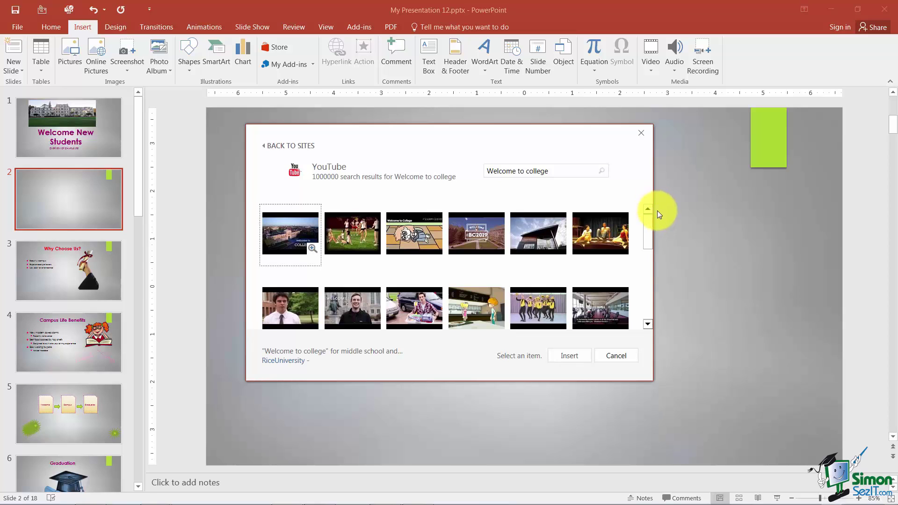
left_click(418, 239)
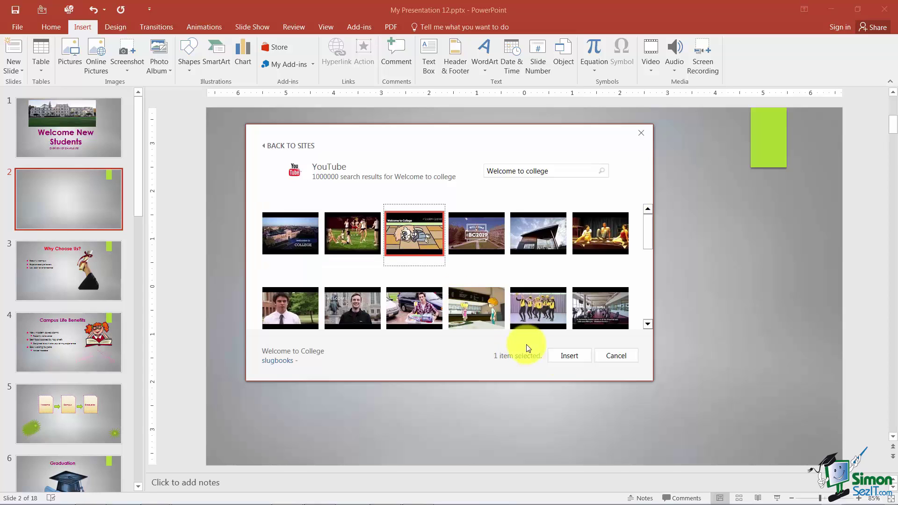
left_click(572, 356)
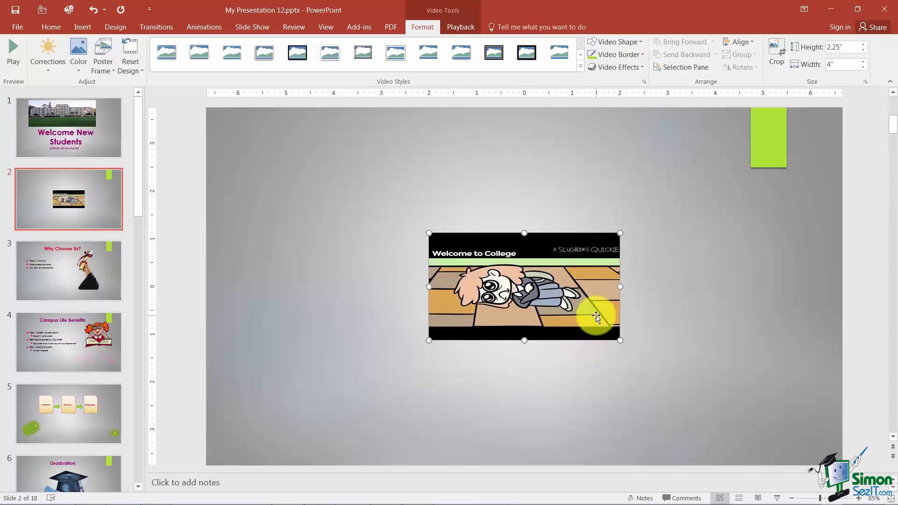
Move the video up-left, resize it to 6.04" × 10.75", and play it to test.
left_click_drag(581, 307, 767, 357)
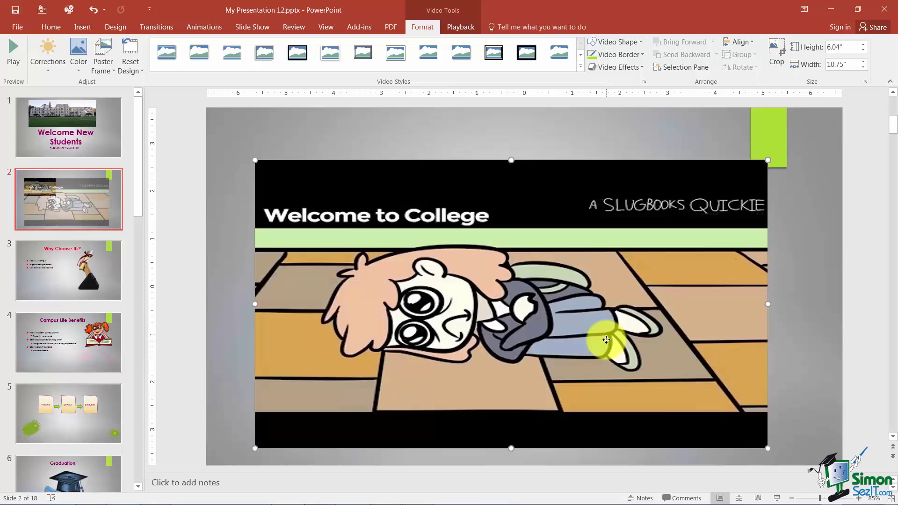
left_click_drag(601, 341, 629, 325)
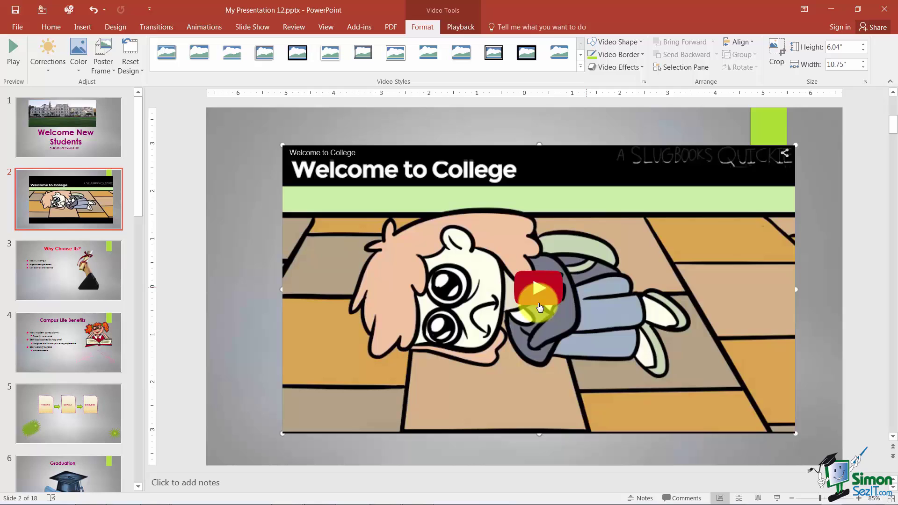
left_click(538, 294)
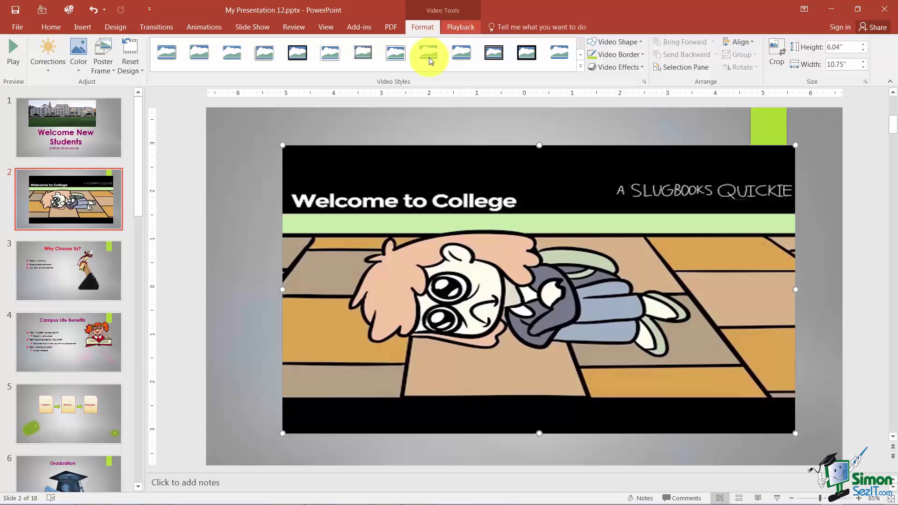
Apply the Rotated, White video style, leaving the video's colour unchanged.
left_click(580, 68)
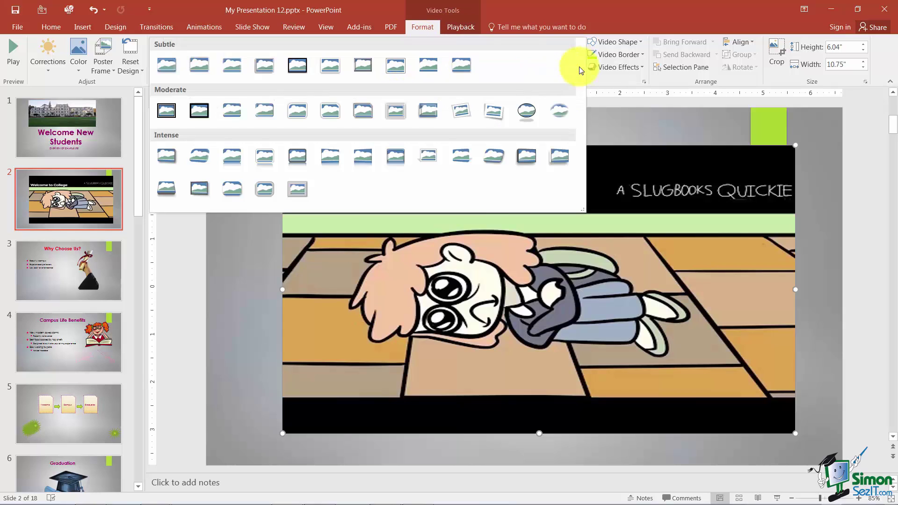
left_click(461, 112)
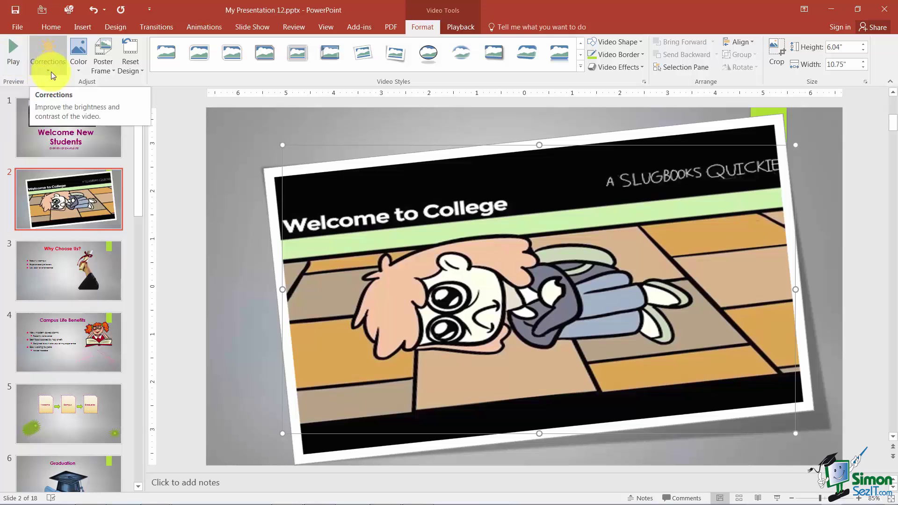
left_click(78, 70)
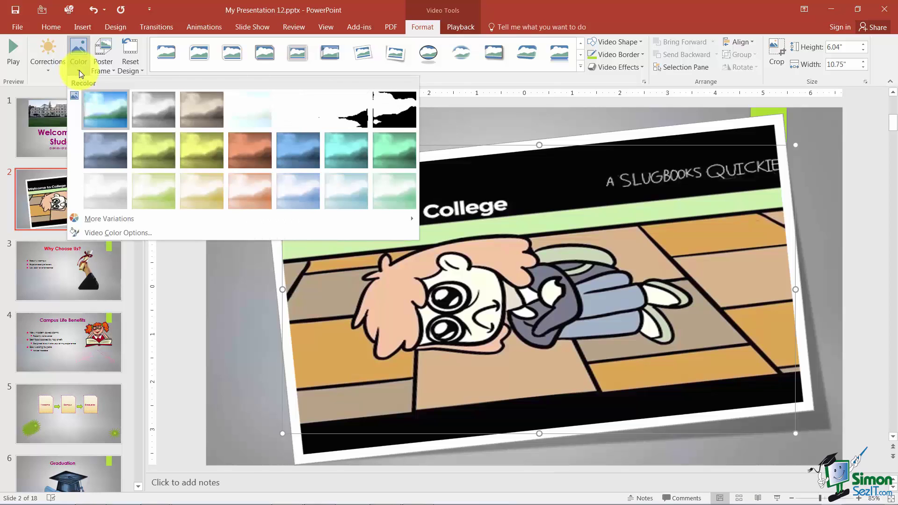
left_click(83, 68)
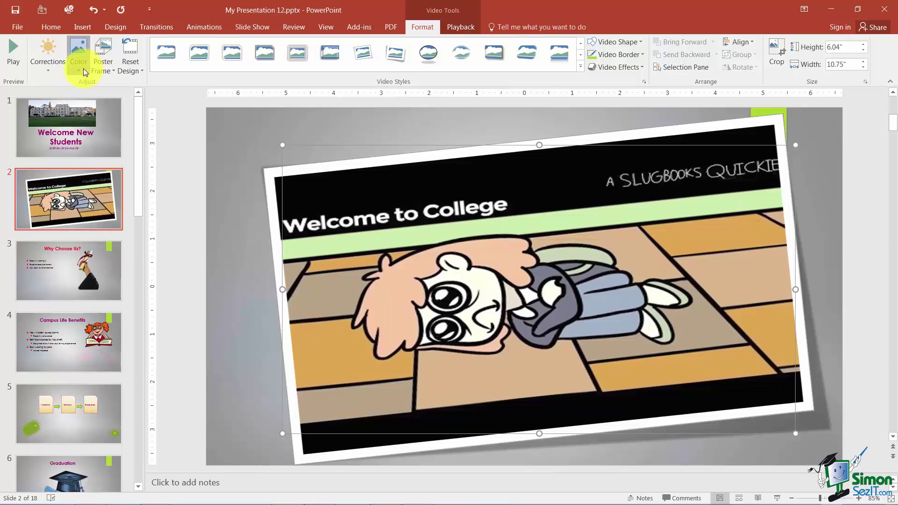
Review the Poster Frame, Video Shape and Video Effects options without applying any.
left_click(111, 69)
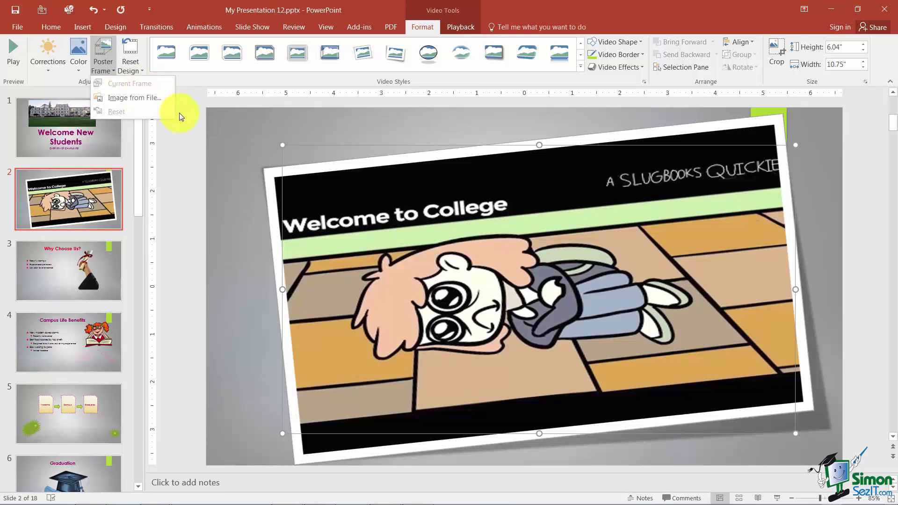
left_click(213, 158)
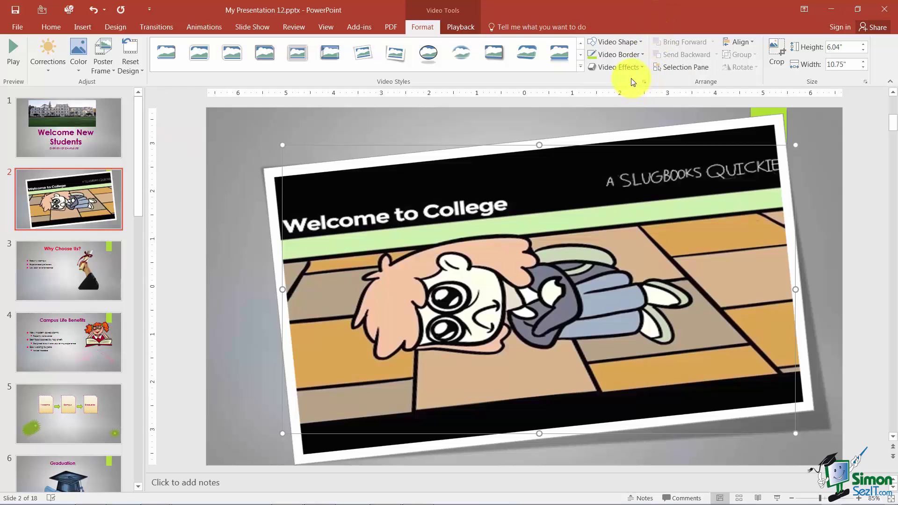
left_click(639, 42)
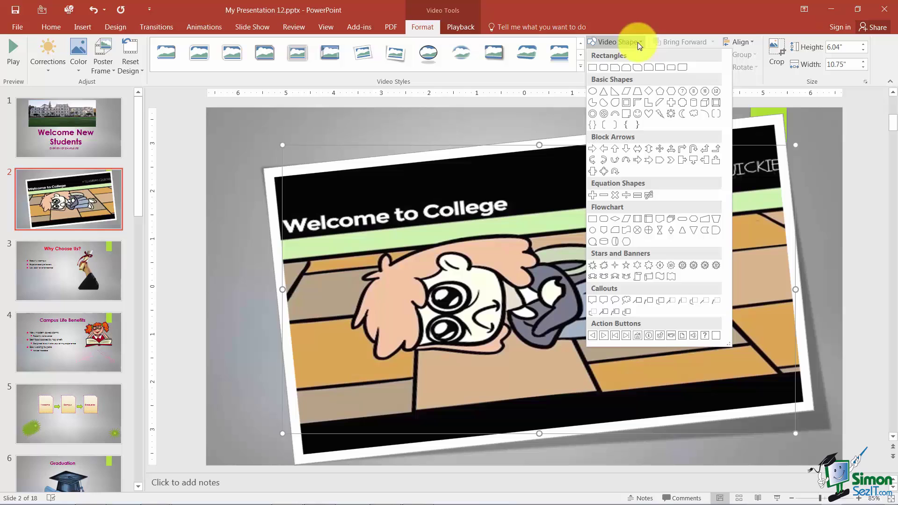
left_click(638, 42)
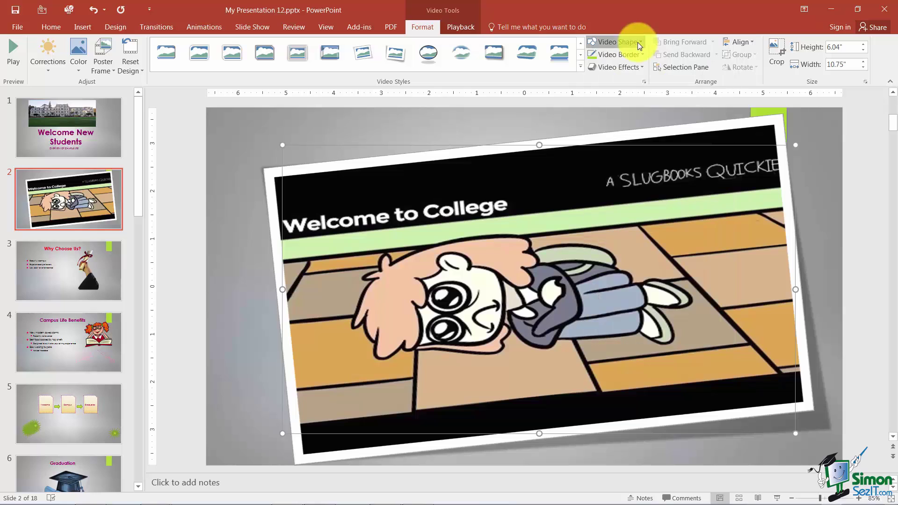
left_click(636, 68)
mouse_move(628, 114)
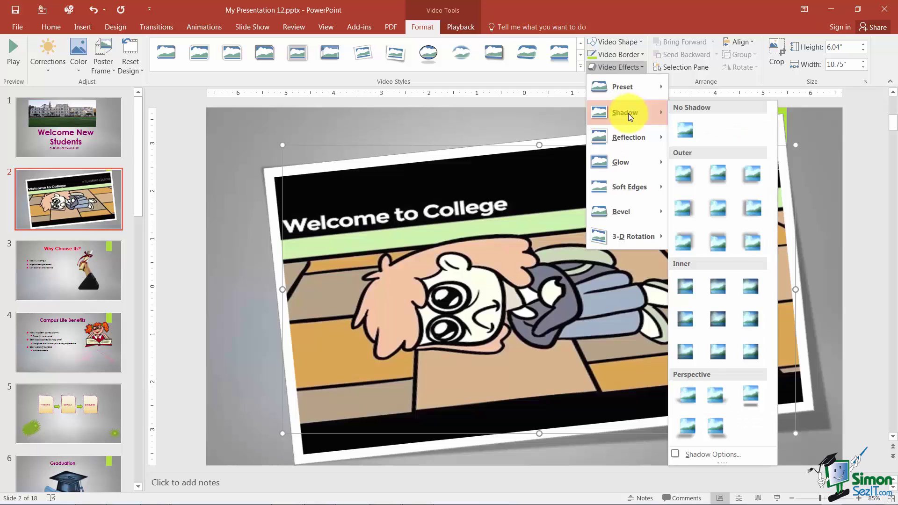
key("Escape")
key("Escape")
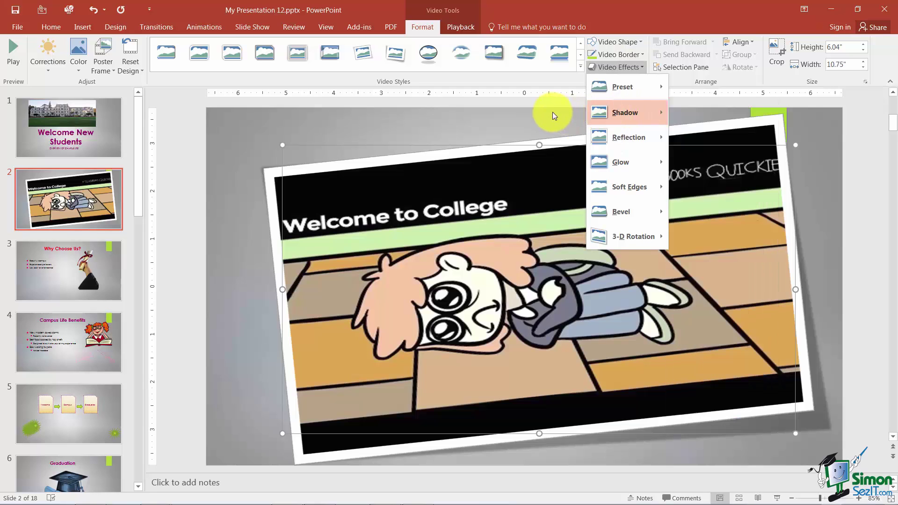
Set the video's playback to start On Click, then delete the video from slide 2.
left_click(456, 27)
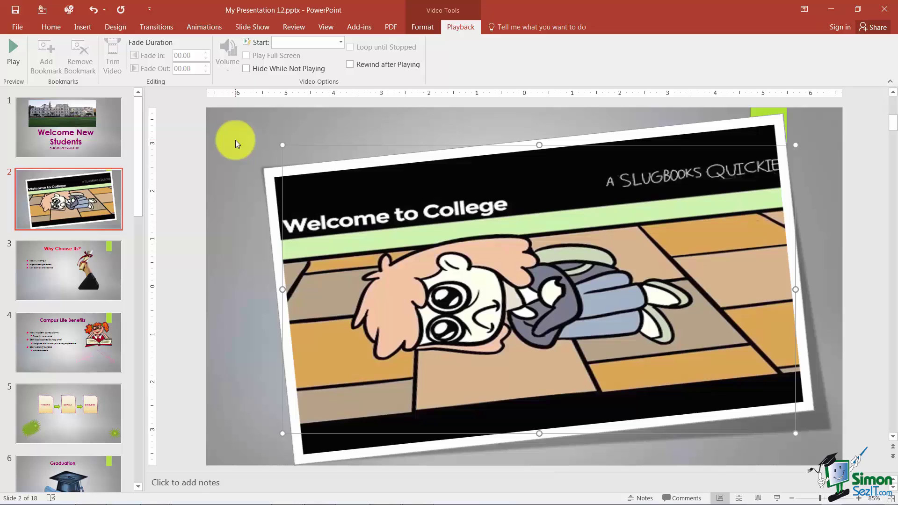
left_click(341, 42)
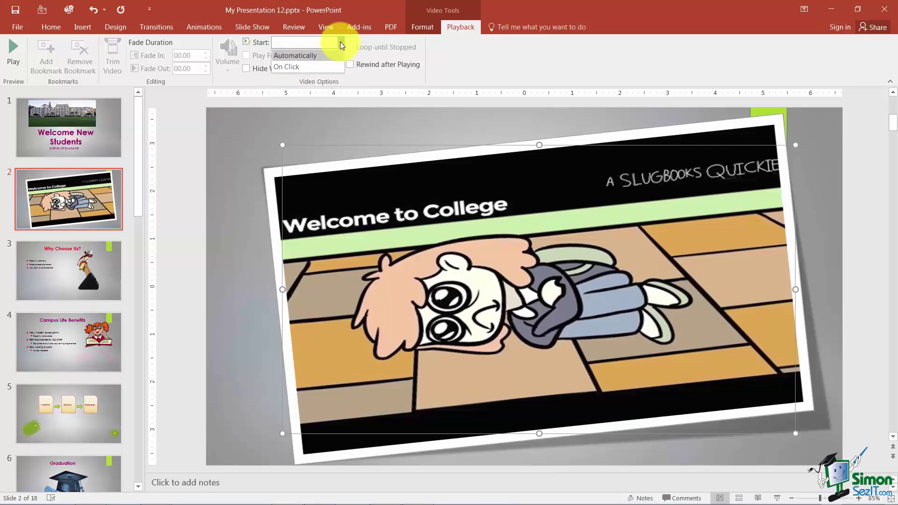
left_click(306, 70)
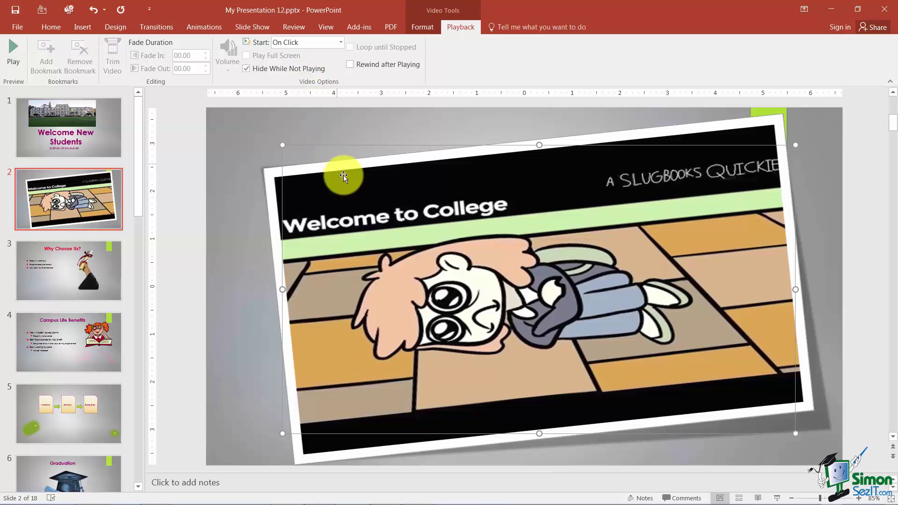
key("Delete")
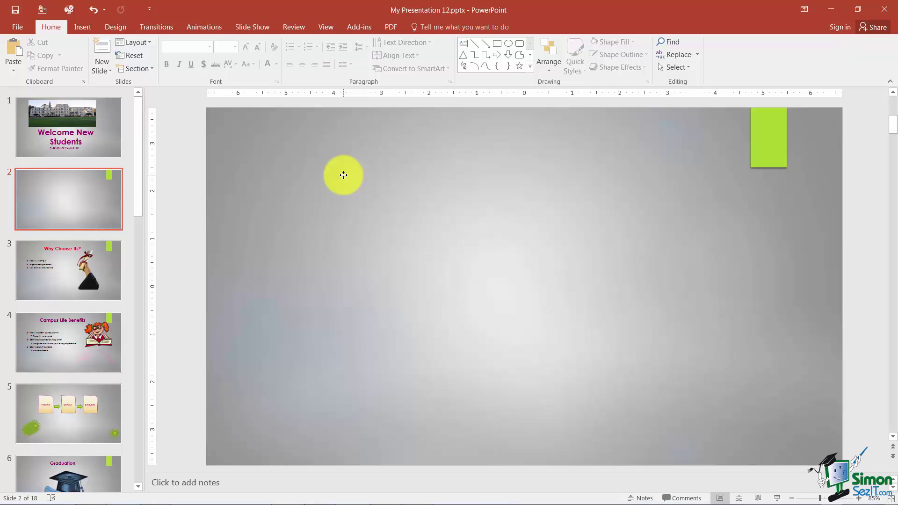
In Firefox, select the Welcome to College video's iframe embed code from its Share options.
key("alt+Tab")
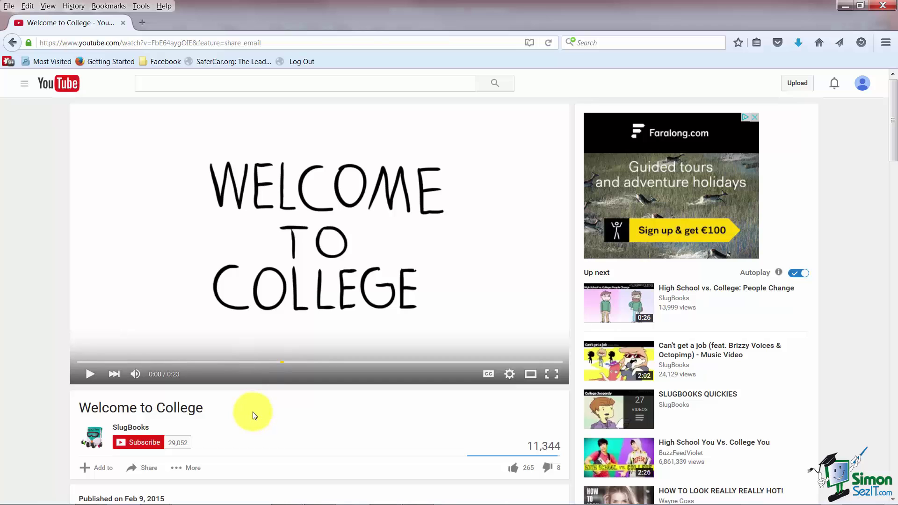
scroll(252, 415, "down", 5)
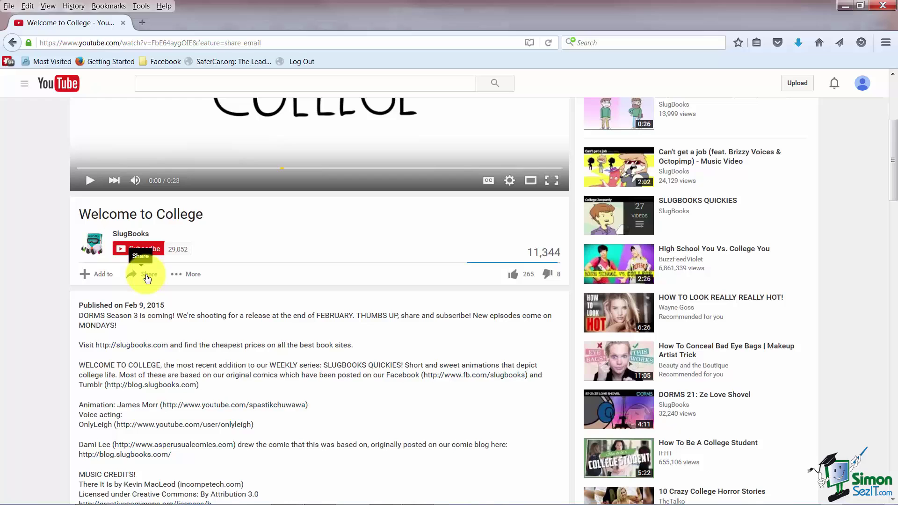
left_click(147, 279)
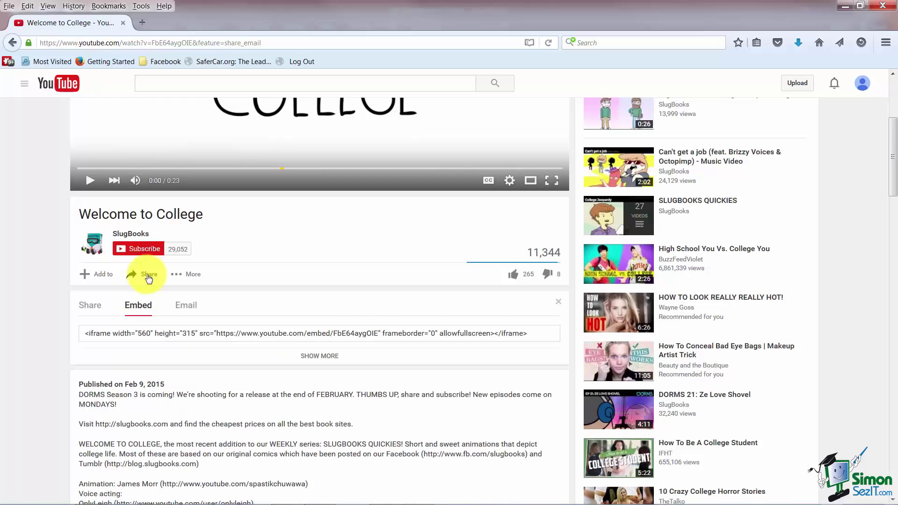
left_click(141, 309)
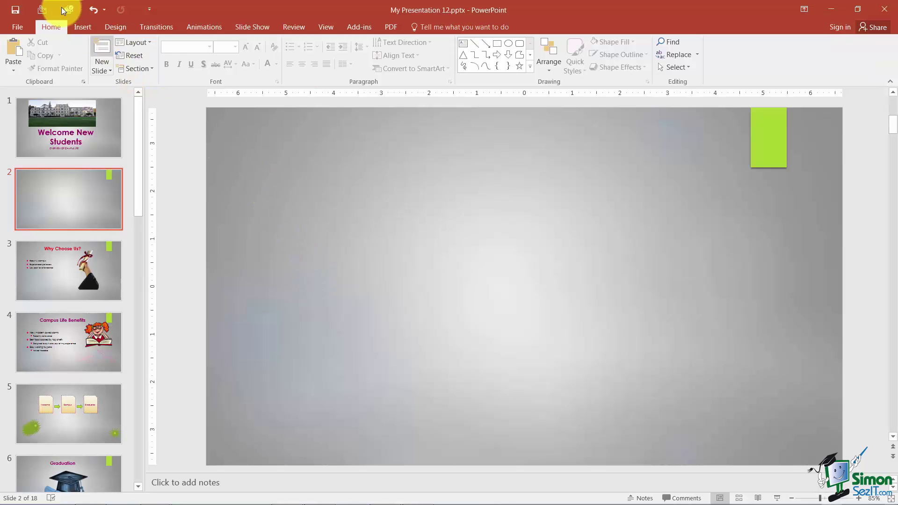
Insert the Welcome to College video on slide 2 by pasting its YouTube embed code.
left_click(85, 28)
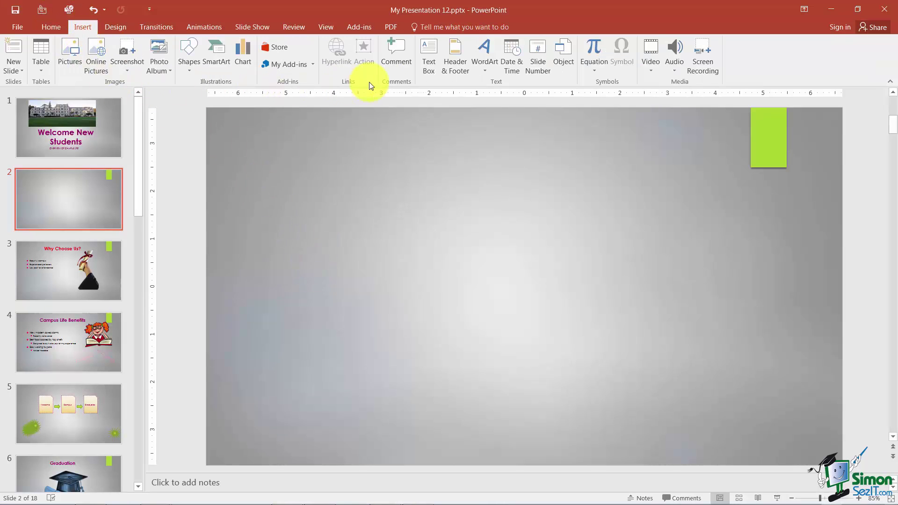
left_click(653, 72)
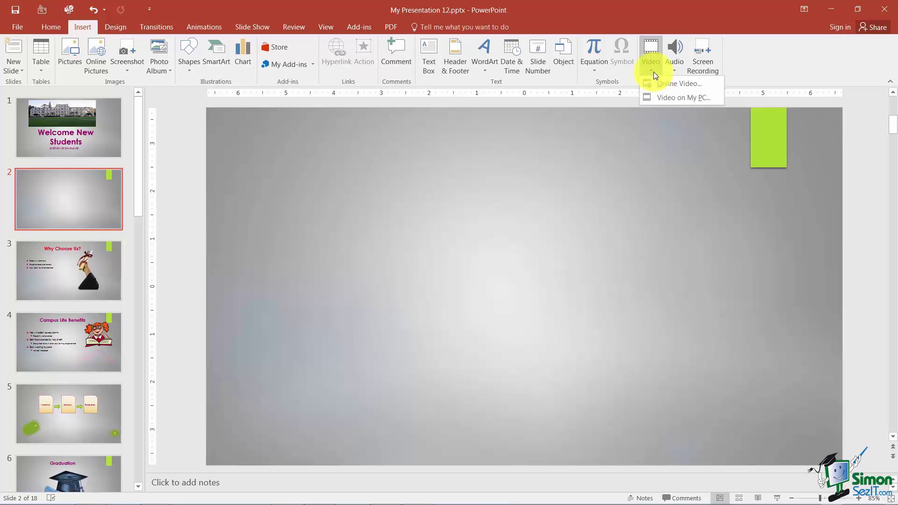
left_click(655, 85)
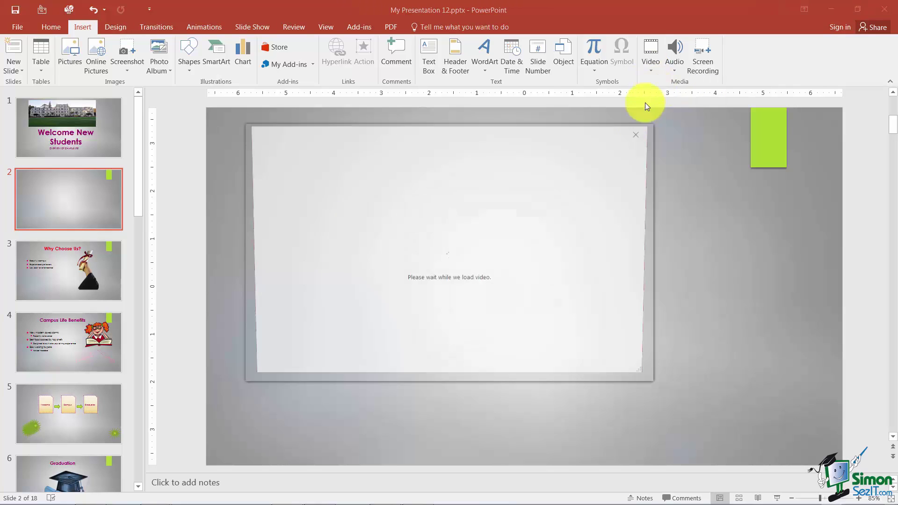
left_click(491, 226)
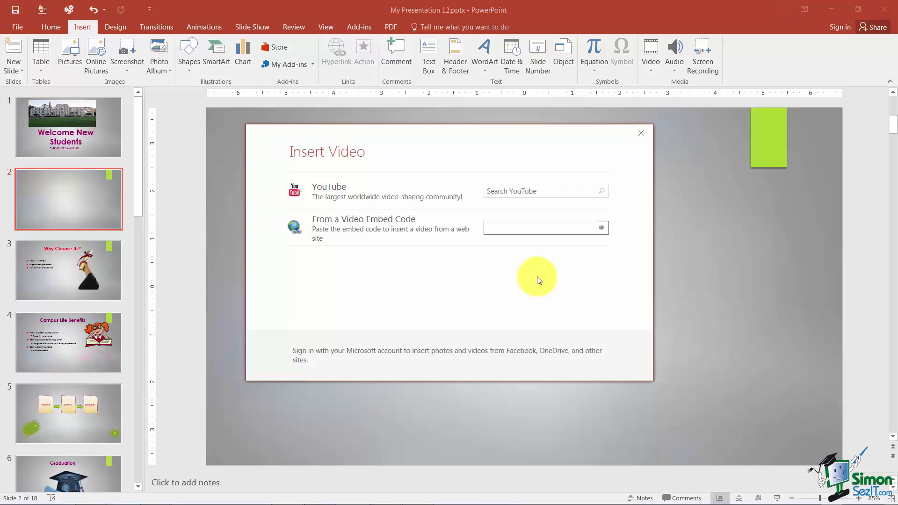
key("ctrl+v")
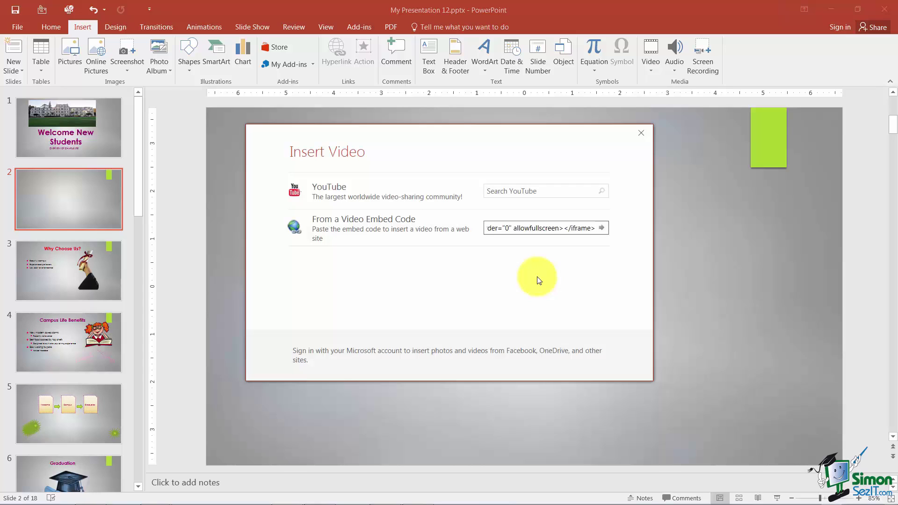
key("Return")
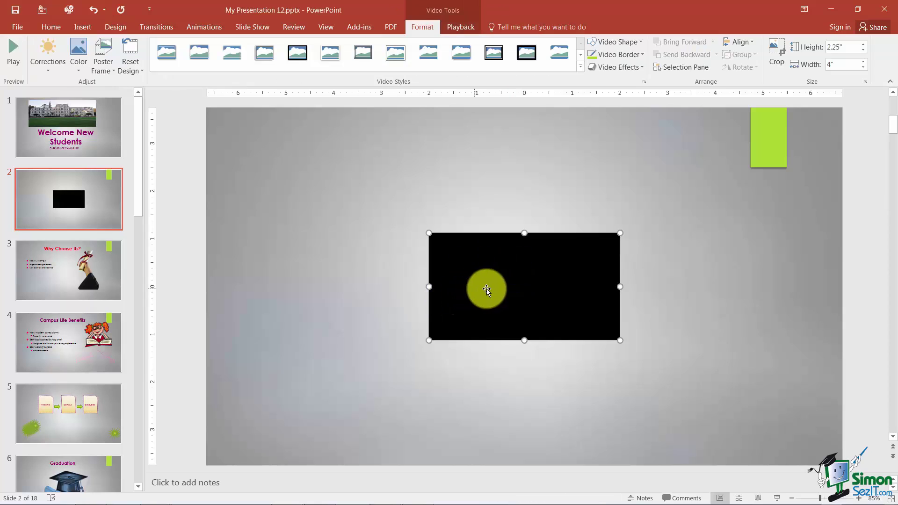
Reposition the video and enlarge it to 8.28" × 4.65".
left_click_drag(489, 288, 391, 246)
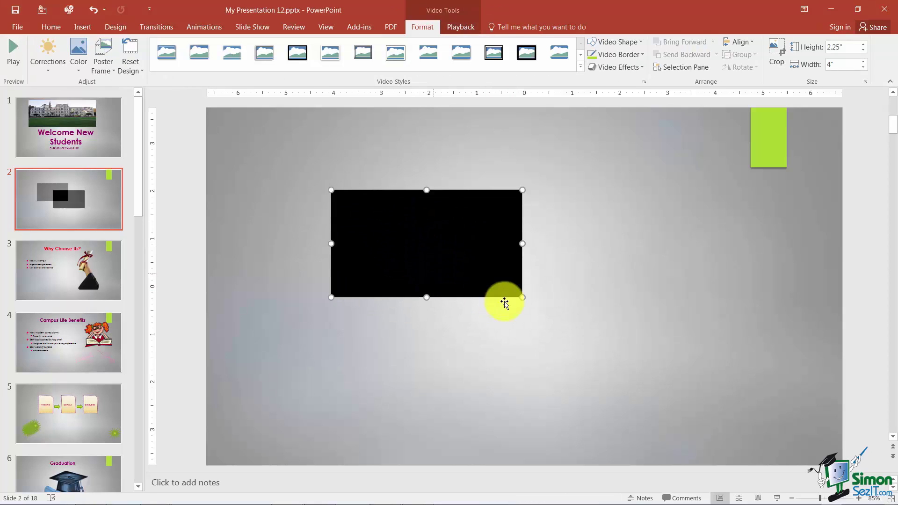
left_click_drag(523, 298, 724, 367)
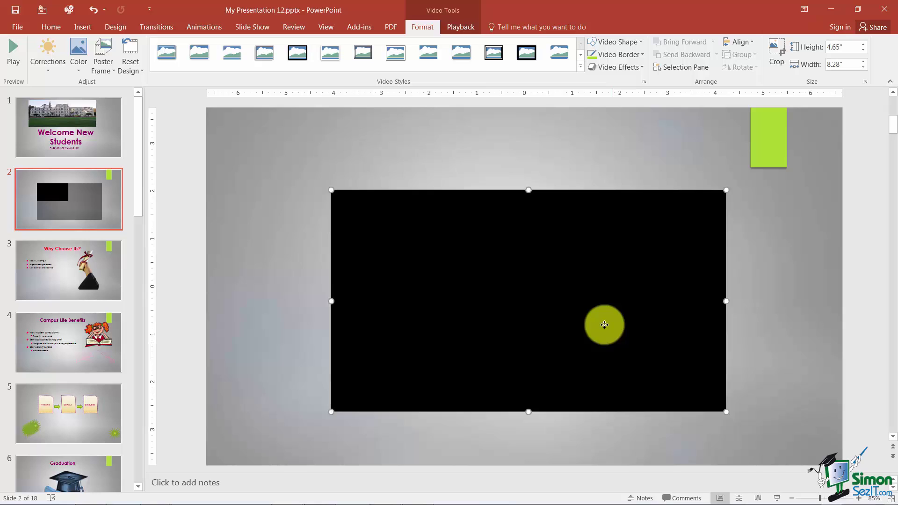
mouse_move(612, 343)
left_mouse_down()
mouse_move(602, 321)
mouse_move(603, 328)
left_mouse_up()
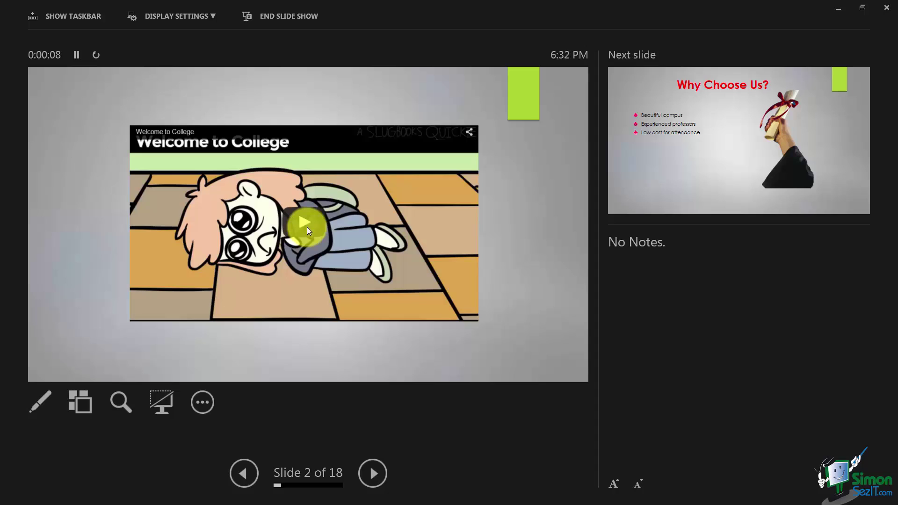
End Presenter View and return to editing slide 2.
key("Escape")
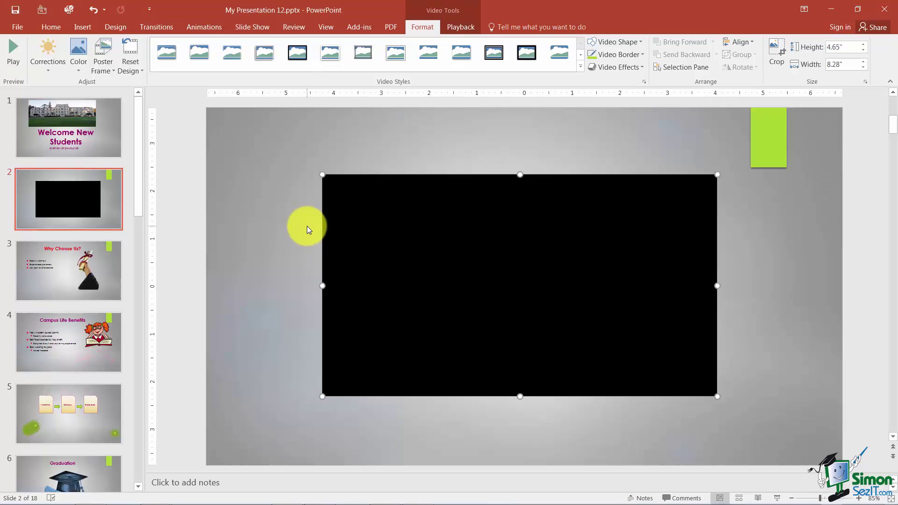